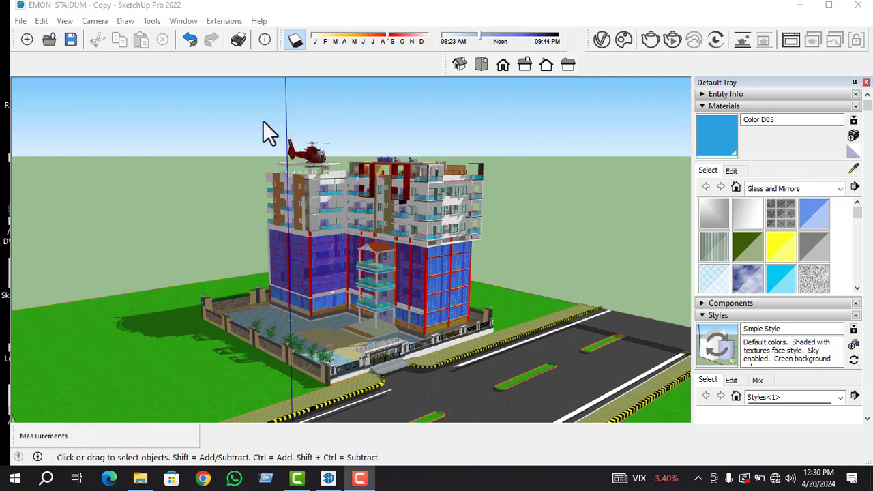
# Step: Orbit toward the building's front facade so the rooftop helicopter comes closer
pyautogui.moveTo(405, 232)
pyautogui.mouseDown(button='middle')
pyautogui.moveTo(471, 250)
pyautogui.moveTo(429, 253)
pyautogui.moveTo(564, 219)
pyautogui.mouseUp(button='middle')
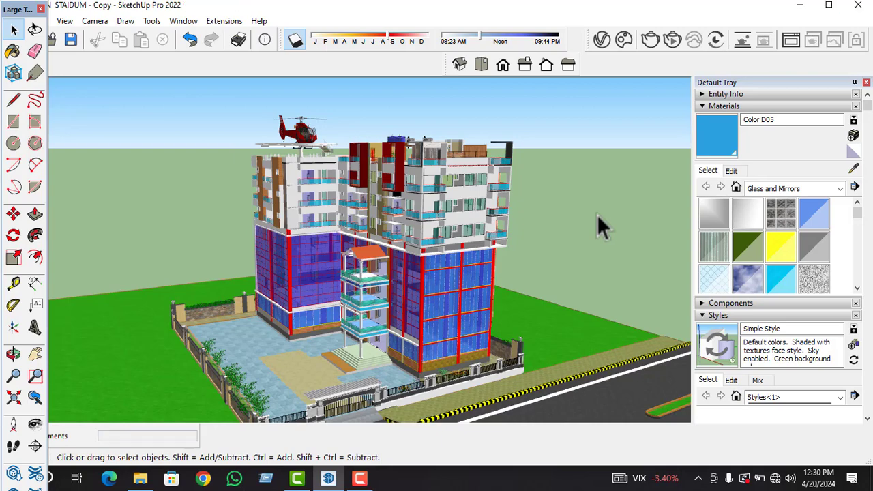
# Step: Orbit and zoom to the side corner with the orange wall strip and blue-glass lower floors
pyautogui.moveTo(482, 253)
pyautogui.mouseDown(button='middle')
pyautogui.moveTo(360, 267)
pyautogui.moveTo(276, 239)
pyautogui.moveTo(288, 267)
pyautogui.mouseUp(button='middle')
pyautogui.scroll(-3, 277, 238)
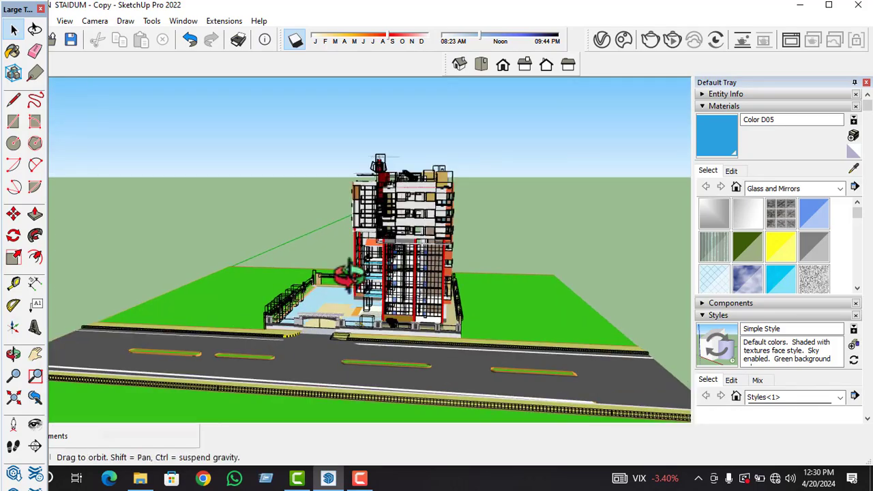
pyautogui.scroll(3, 366, 278)
pyautogui.scroll(3, 298, 292)
pyautogui.scroll(-3, 300, 214)
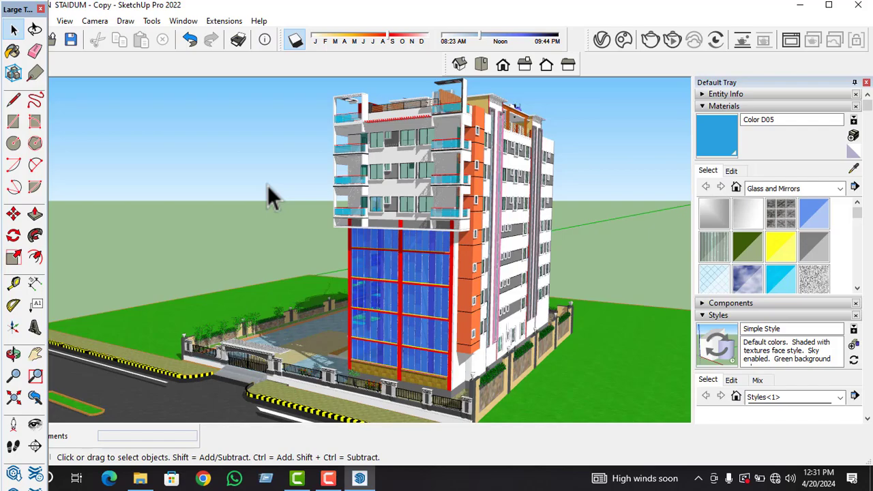
# Step: Orbit up and zoom to look down on the front, rooftop helipad and helicopter
pyautogui.moveTo(388, 189)
pyautogui.mouseDown(button='middle')
pyautogui.moveTo(388, 268)
pyautogui.moveTo(440, 327)
pyautogui.moveTo(480, 336)
pyautogui.moveTo(406, 193)
pyautogui.moveTo(377, 246)
pyautogui.mouseUp(button='middle')
pyautogui.scroll(-5, 379, 247)
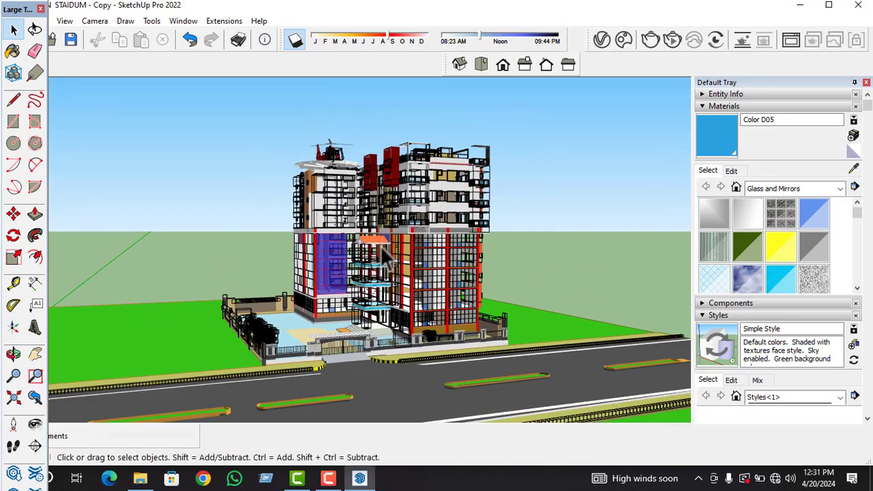
pyautogui.scroll(-2, 389, 256)
pyautogui.scroll(4, 381, 266)
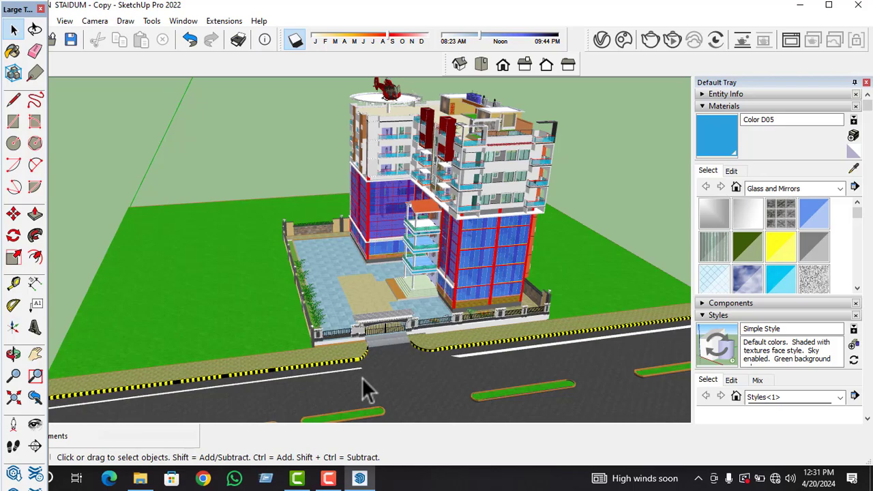
pyautogui.moveTo(362, 377)
pyautogui.mouseDown(button='middle')
pyautogui.moveTo(370, 360)
pyautogui.moveTo(386, 376)
pyautogui.moveTo(518, 199)
pyautogui.moveTo(419, 201)
pyautogui.moveTo(379, 273)
pyautogui.moveTo(571, 260)
pyautogui.moveTo(506, 218)
pyautogui.moveTo(562, 240)
pyautogui.mouseUp(button='middle')
pyautogui.scroll(2, 546, 229)
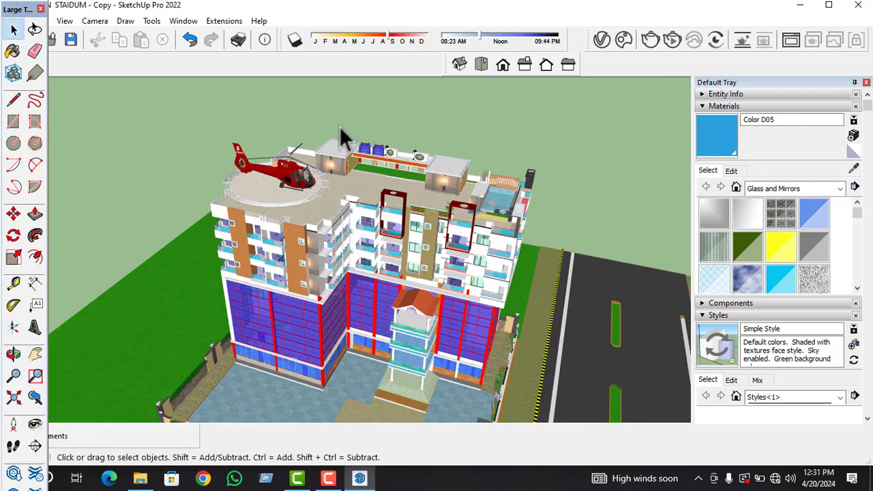
# Step: Orbit around to the long facade with the helicopter on top
pyautogui.moveTo(382, 246)
pyautogui.mouseDown(button='middle')
pyautogui.moveTo(266, 262)
pyautogui.moveTo(387, 259)
pyautogui.moveTo(346, 225)
pyautogui.mouseUp(button='middle')
pyautogui.scroll(-1, 482, 323)
pyautogui.scroll(3, 448, 326)
pyautogui.moveTo(446, 316); pyautogui.dragTo(351, 233, button='middle')
pyautogui.scroll(1, 351, 232)
pyautogui.scroll(1, 344, 192)
# Step: Orbit higher and zoom to a top-down view of the roof
pyautogui.moveTo(343, 192); pyautogui.dragTo(341, 225, button='middle')
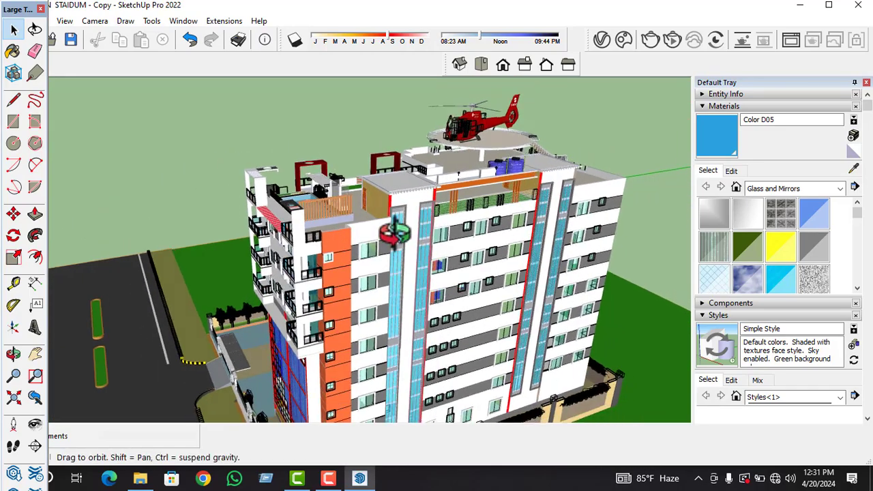
pyautogui.scroll(-2, 341, 225)
pyautogui.moveTo(341, 259)
pyautogui.mouseDown(button='middle')
pyautogui.moveTo(339, 283)
pyautogui.moveTo(199, 290)
pyautogui.mouseUp(button='middle')
pyautogui.scroll(1, 512, 195)
pyautogui.moveTo(513, 196)
pyautogui.mouseDown(button='middle')
pyautogui.moveTo(464, 268)
pyautogui.moveTo(471, 252)
pyautogui.mouseUp(button='middle')
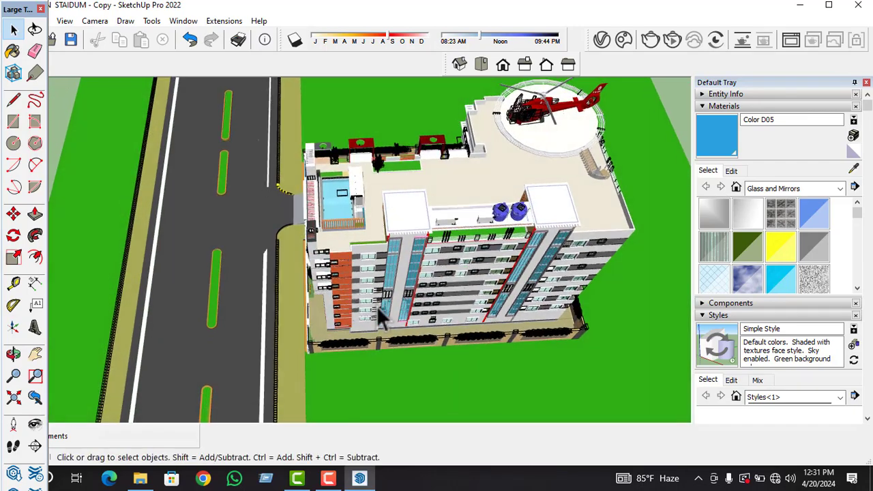
pyautogui.scroll(1, 553, 153)
pyautogui.scroll(1, 601, 136)
# Step: Select and deselect a roof object, then zoom on the pool, helipad and water tanks
pyautogui.click(674, 108)
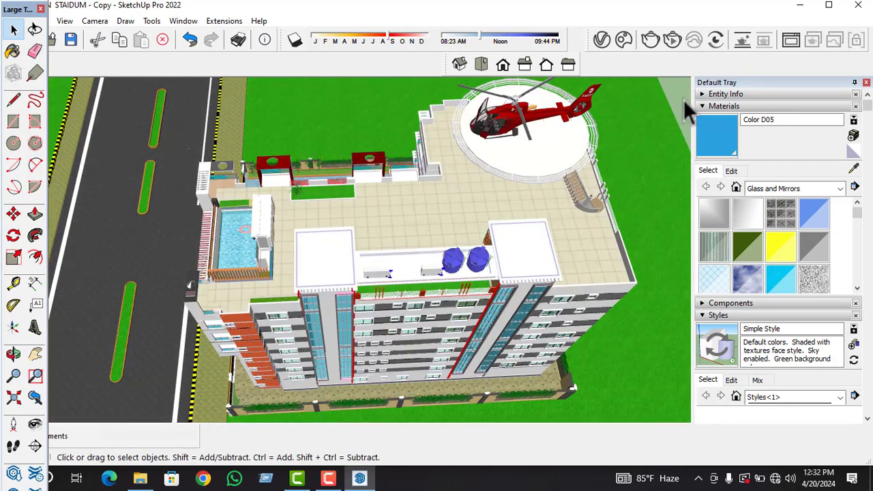
pyautogui.click(687, 108)
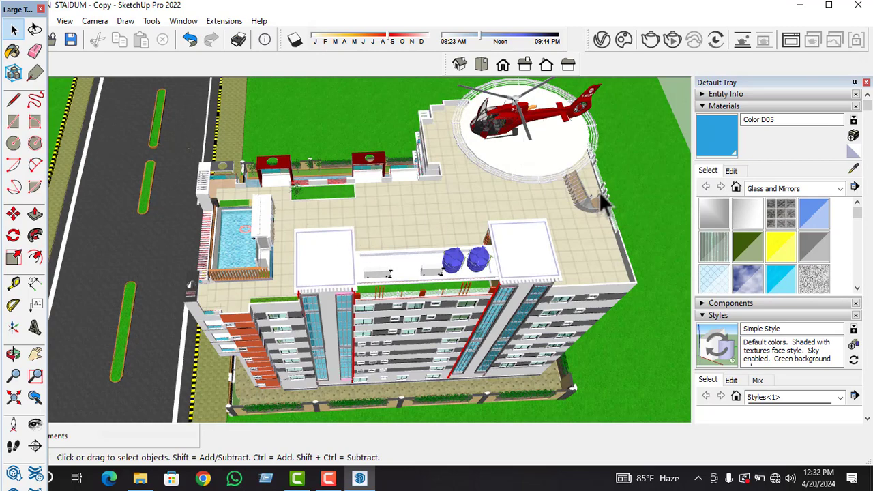
pyautogui.scroll(2, 600, 193)
pyautogui.scroll(1, 622, 183)
pyautogui.scroll(-2, 612, 204)
pyautogui.scroll(-2, 612, 203)
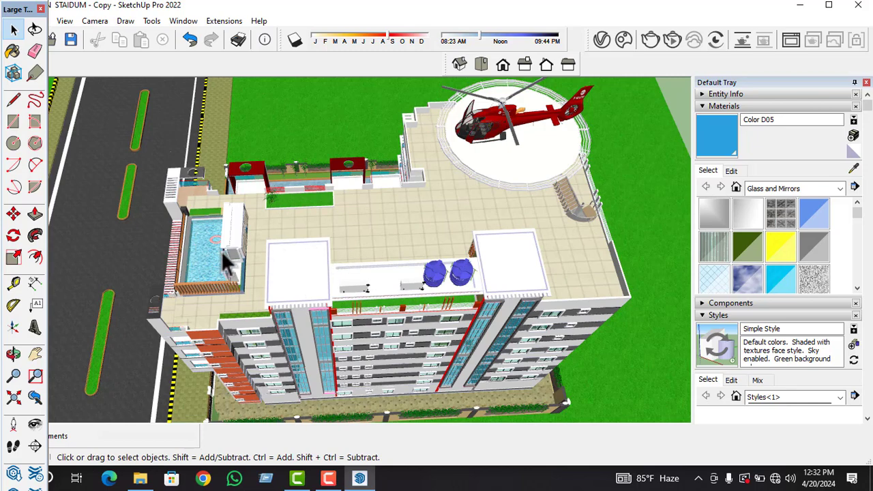
# Step: Orbit and zoom around the building through several side angles
pyautogui.moveTo(320, 205)
pyautogui.mouseDown(button='middle')
pyautogui.moveTo(523, 208)
pyautogui.moveTo(466, 227)
pyautogui.moveTo(418, 256)
pyautogui.moveTo(469, 159)
pyautogui.mouseUp(button='middle')
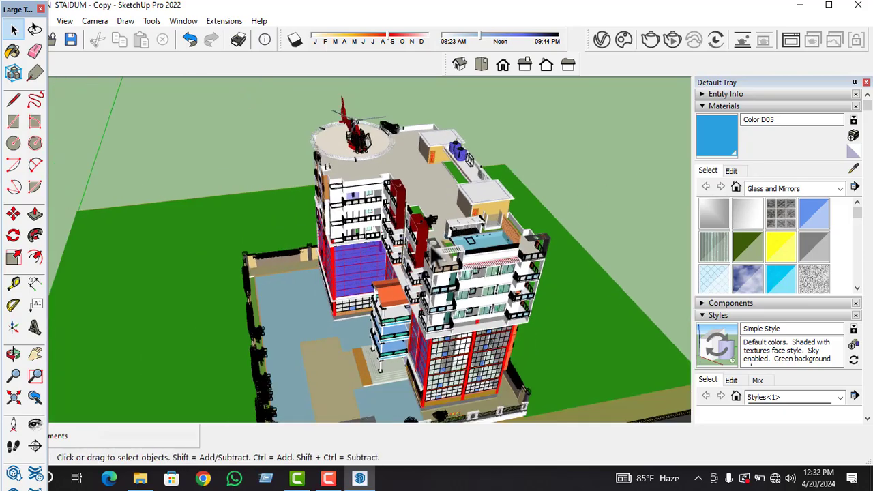
pyautogui.moveTo(433, 258)
pyautogui.mouseDown(button='middle')
pyautogui.moveTo(577, 199)
pyautogui.moveTo(516, 210)
pyautogui.moveTo(379, 348)
pyautogui.mouseUp(button='middle')
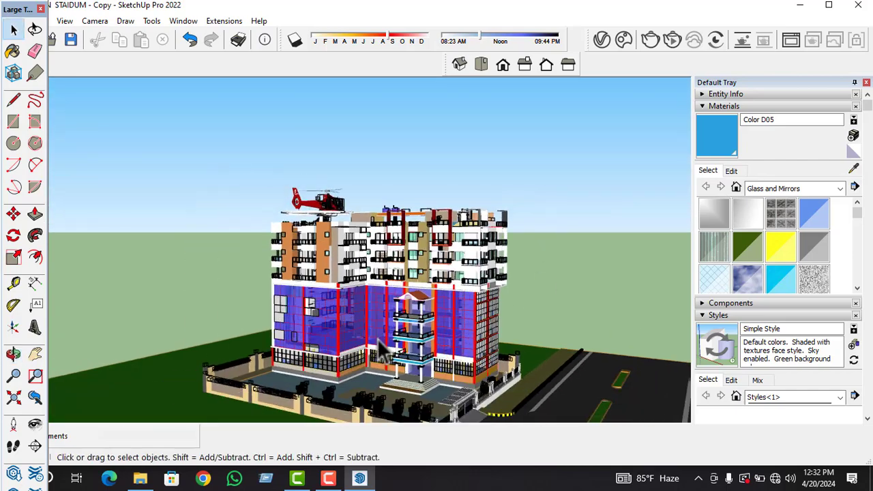
pyautogui.scroll(2, 379, 348)
pyautogui.moveTo(451, 277)
pyautogui.mouseDown(button='middle')
pyautogui.moveTo(454, 187)
pyautogui.moveTo(529, 285)
pyautogui.mouseUp(button='middle')
pyautogui.scroll(2, 527, 285)
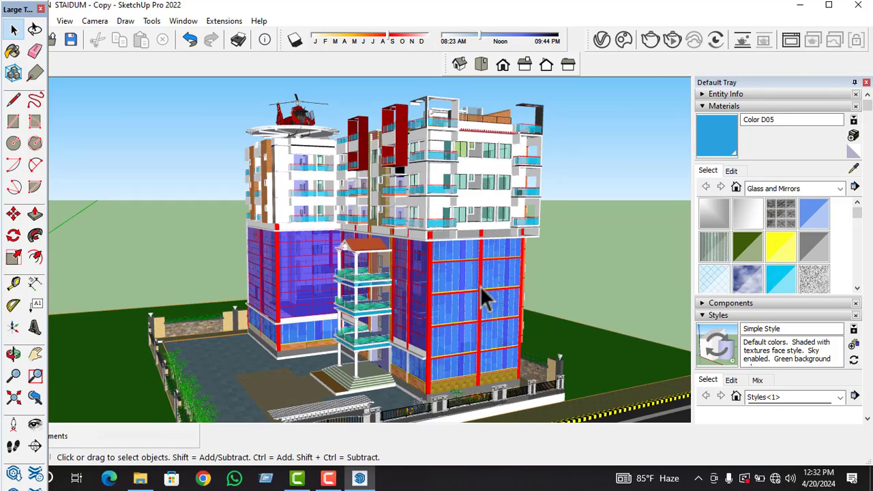
pyautogui.moveTo(480, 285)
pyautogui.mouseDown(button='middle')
pyautogui.moveTo(379, 254)
pyautogui.moveTo(242, 259)
pyautogui.moveTo(337, 238)
pyautogui.moveTo(316, 242)
pyautogui.moveTo(325, 248)
pyautogui.mouseUp(button='middle')
pyautogui.scroll(2, 241, 259)
pyautogui.scroll(1, 390, 332)
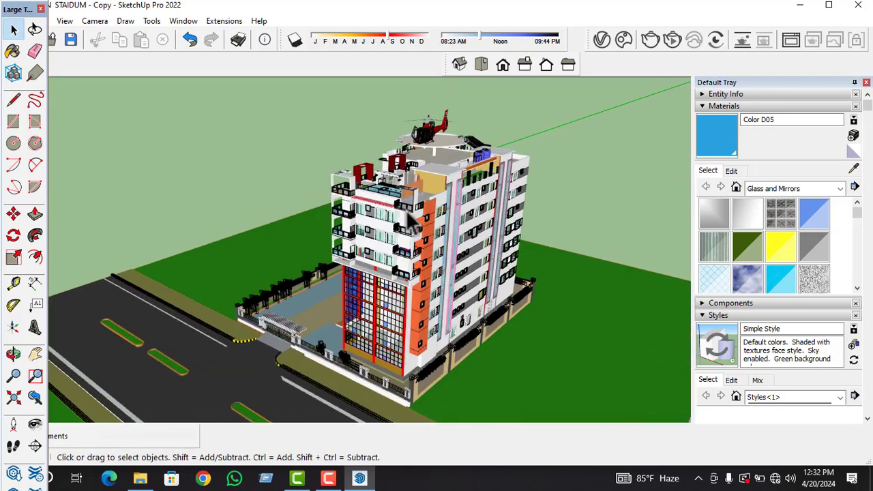
# Step: Settle on an elevated front-corner view showing the helipad and rooftop pool
pyautogui.moveTo(390, 332)
pyautogui.mouseDown(button='middle')
pyautogui.moveTo(310, 246)
pyautogui.moveTo(565, 156)
pyautogui.moveTo(614, 152)
pyautogui.moveTo(441, 319)
pyautogui.moveTo(470, 243)
pyautogui.mouseUp(button='middle')
pyautogui.scroll(2, 309, 240)
pyautogui.scroll(-2, 439, 316)
pyautogui.scroll(-1, 470, 243)
pyautogui.scroll(1, 507, 259)
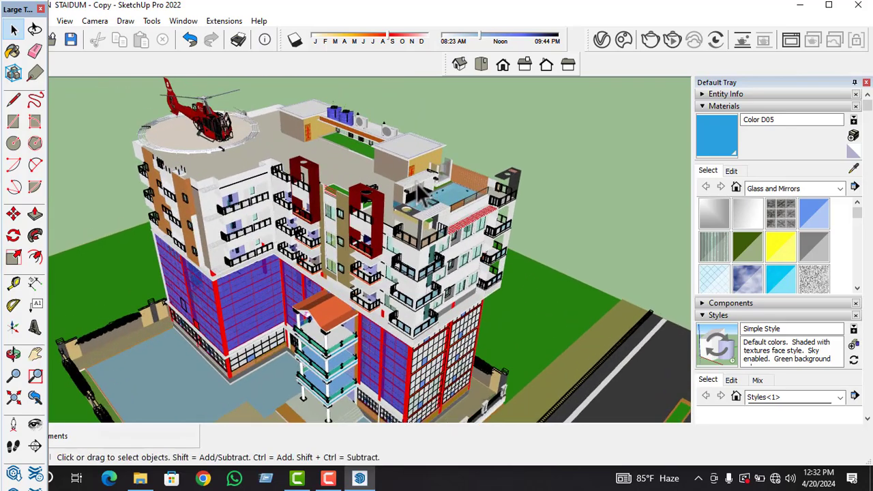
pyautogui.moveTo(426, 194); pyautogui.dragTo(416, 210, button='middle')
pyautogui.scroll(-1, 399, 278)
pyautogui.scroll(-1, 394, 274)
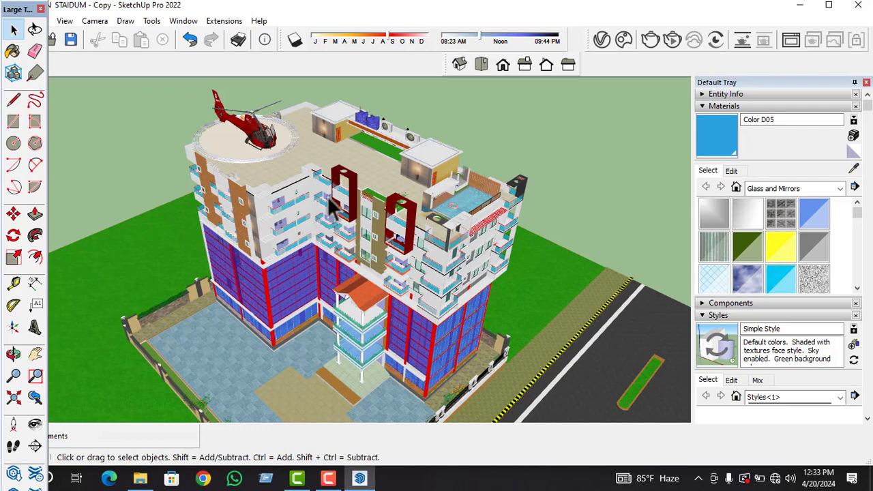
pyautogui.moveTo(336, 211)
pyautogui.mouseDown(button='middle')
pyautogui.moveTo(373, 273)
pyautogui.moveTo(336, 273)
pyautogui.moveTo(375, 224)
pyautogui.moveTo(365, 191)
pyautogui.moveTo(358, 272)
pyautogui.moveTo(374, 276)
pyautogui.mouseUp(button='middle')
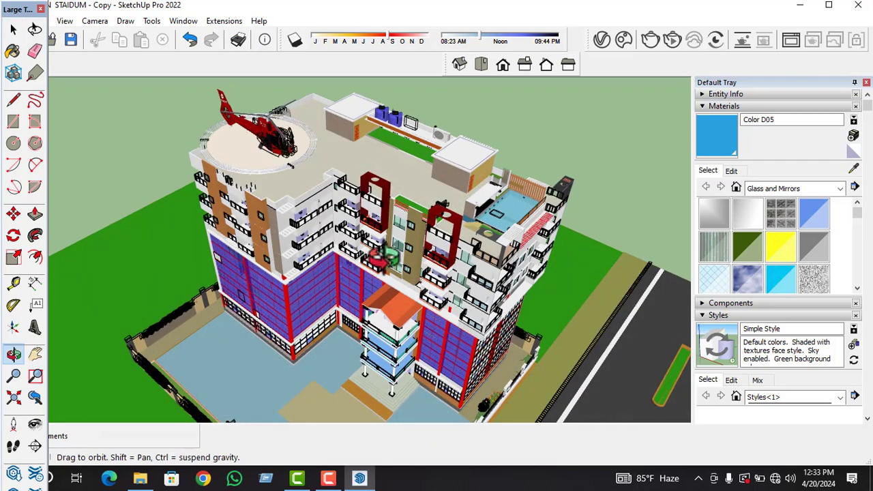
pyautogui.press('space')
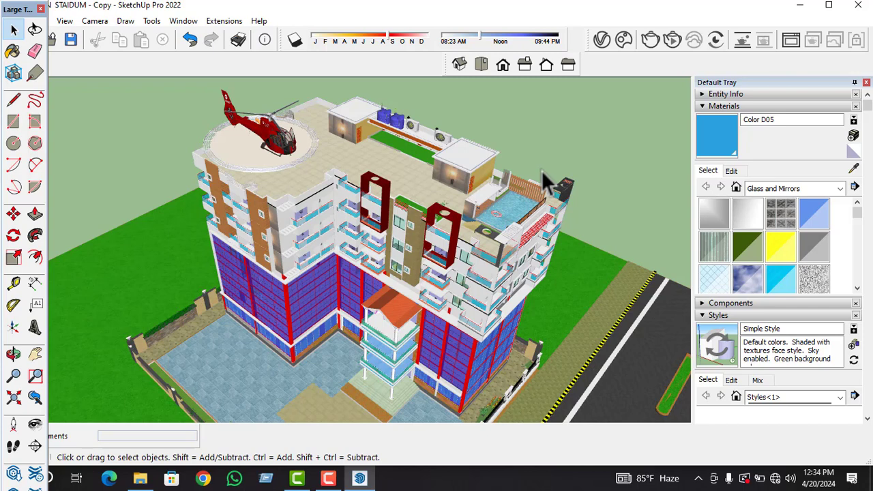
# Step: Orbit and zoom to a lower angle that reveals the road in front of the building
pyautogui.moveTo(477, 208)
pyautogui.mouseDown(button='middle')
pyautogui.moveTo(366, 193)
pyautogui.moveTo(396, 180)
pyautogui.mouseUp(button='middle')
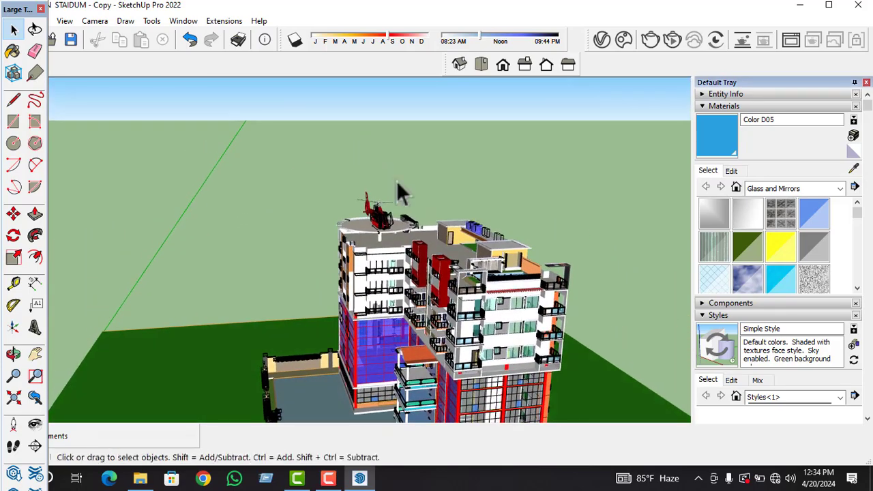
pyautogui.moveTo(475, 183); pyautogui.dragTo(453, 316, button='middle')
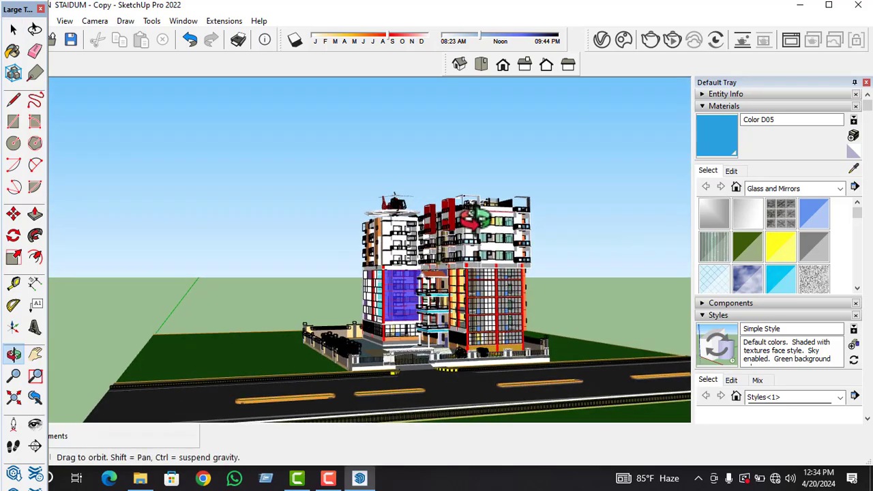
pyautogui.scroll(3, 453, 314)
pyautogui.scroll(2, 453, 313)
pyautogui.moveTo(453, 314)
pyautogui.mouseDown(button='middle')
pyautogui.moveTo(444, 320)
pyautogui.moveTo(470, 308)
pyautogui.moveTo(424, 286)
pyautogui.mouseUp(button='middle')
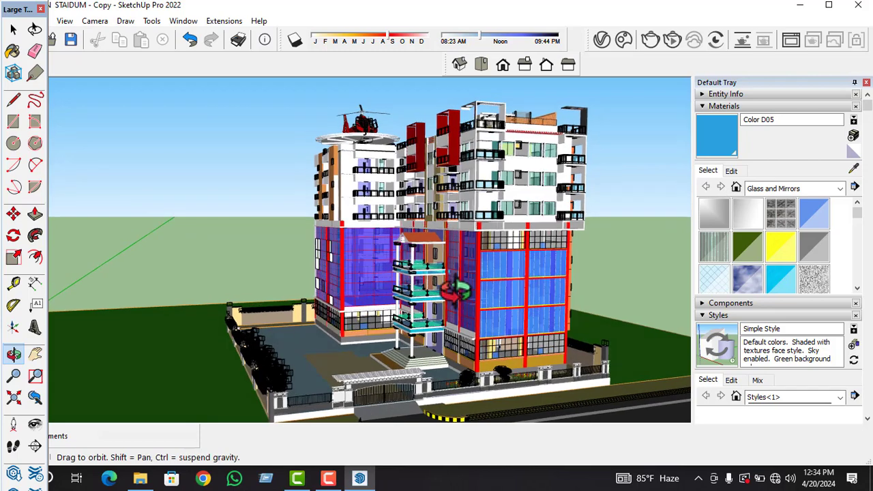
# Step: Pan and orbit to centre the building, boundary wall and road, then return to Select
pyautogui.click(39, 351)
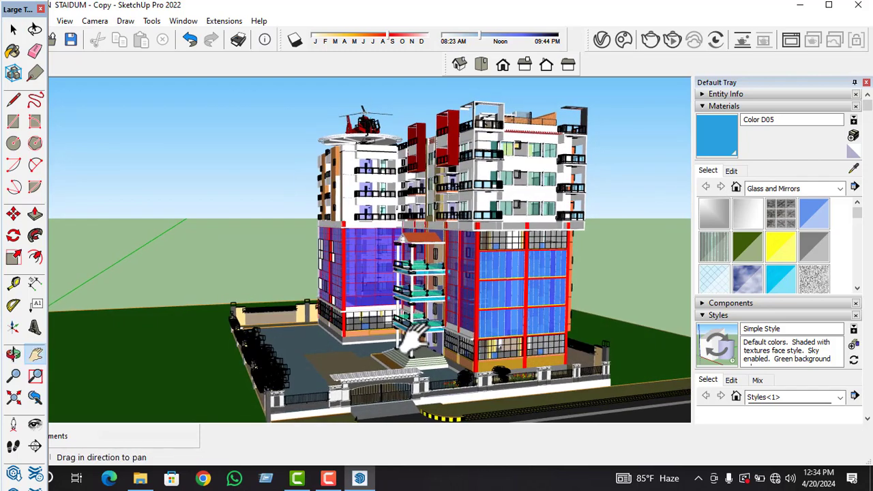
pyautogui.moveTo(413, 341)
pyautogui.mouseDown()
pyautogui.moveTo(385, 328)
pyautogui.moveTo(386, 304)
pyautogui.moveTo(401, 327)
pyautogui.mouseUp()
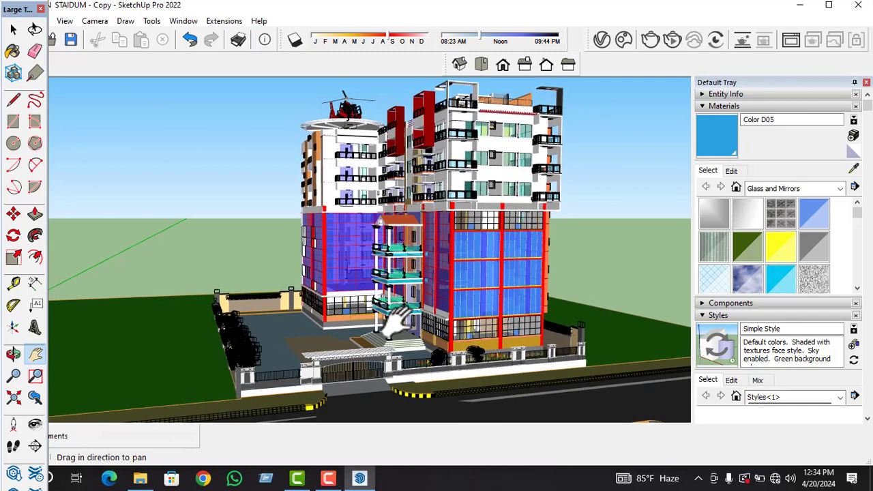
pyautogui.press('o')
pyautogui.moveTo(395, 319); pyautogui.dragTo(413, 319)
pyautogui.press('h')
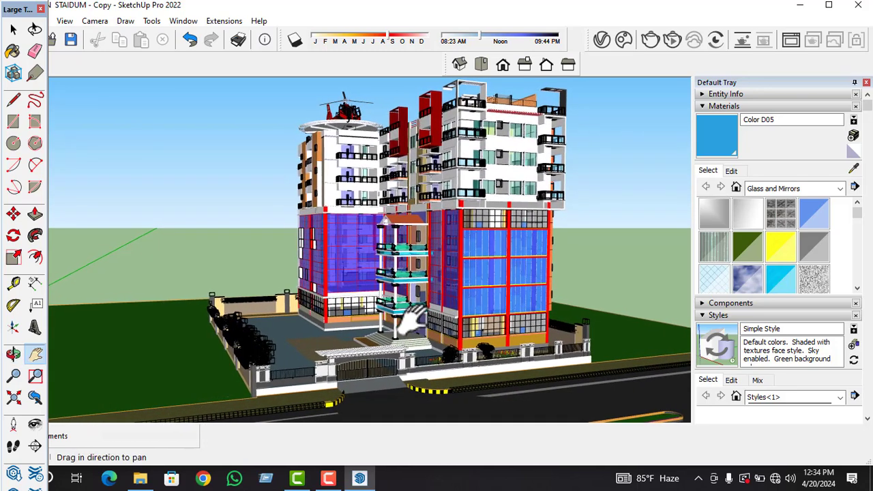
pyautogui.click(13, 29)
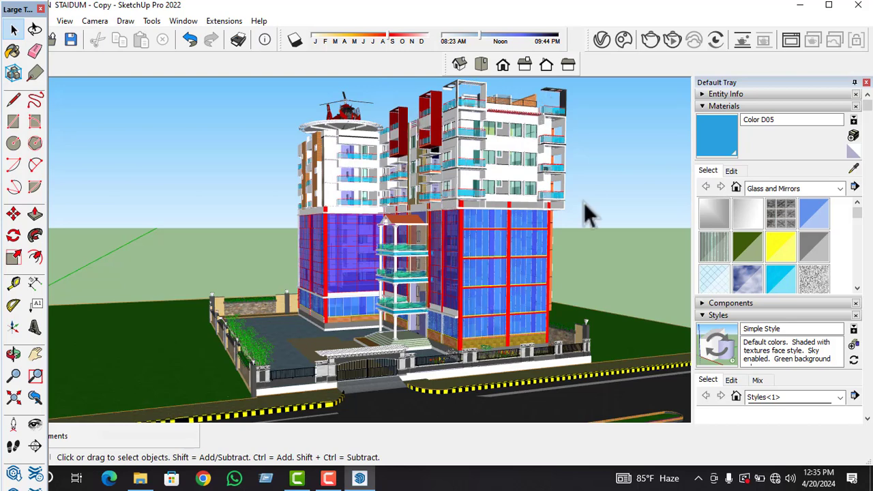
# Step: Open the V-Ray Asset Editor listing materials such as 0003_DeepPink and 0020_Red
pyautogui.click(599, 42)
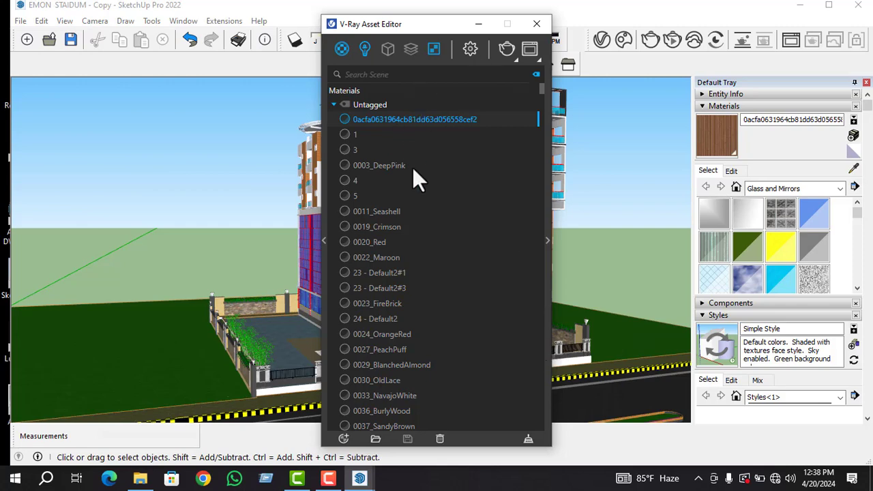
# Step: Scroll through the scene's V-Ray materials list
pyautogui.scroll(-5, 392, 277)
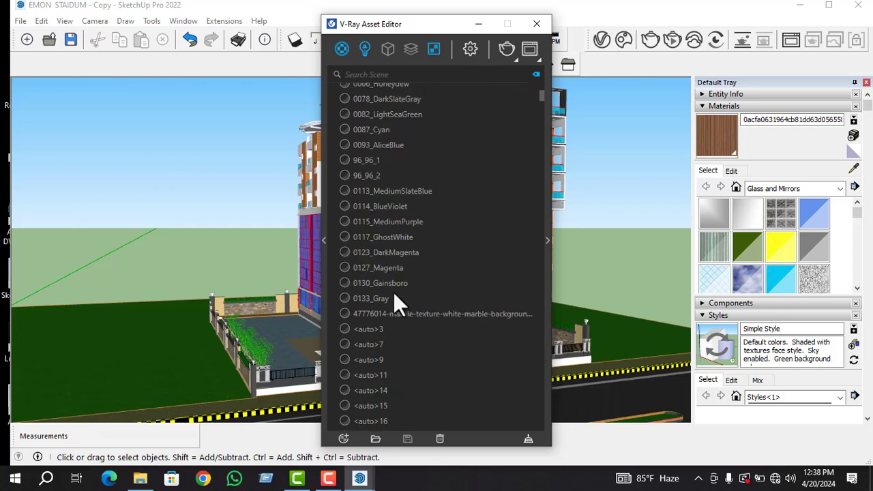
pyautogui.scroll(-5, 393, 292)
pyautogui.scroll(-5, 394, 295)
pyautogui.scroll(-5, 391, 295)
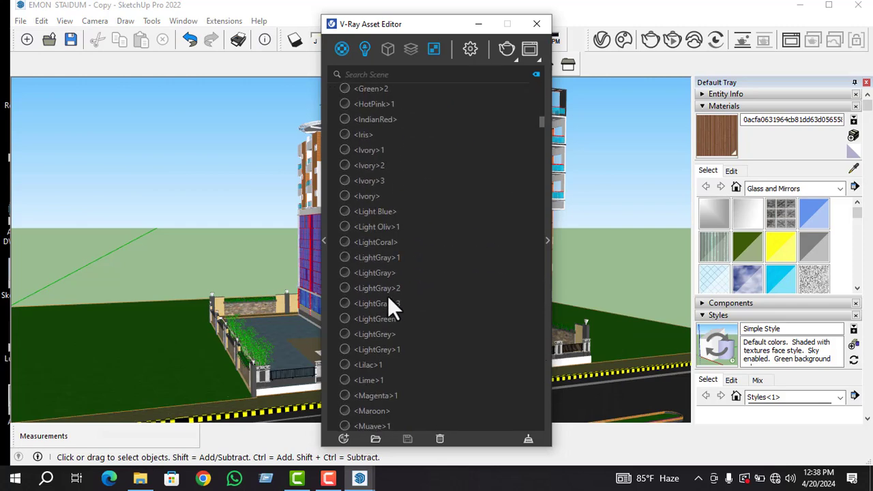
pyautogui.scroll(-5, 390, 300)
pyautogui.scroll(-5, 392, 286)
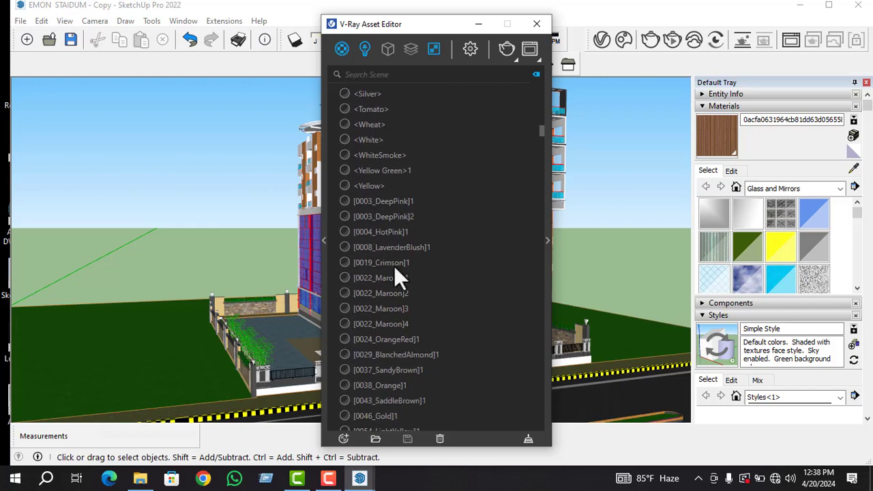
# Step: Show the Lights list with rectangle lights, LightSpot(8102556) and SunLight intensities
pyautogui.click(365, 50)
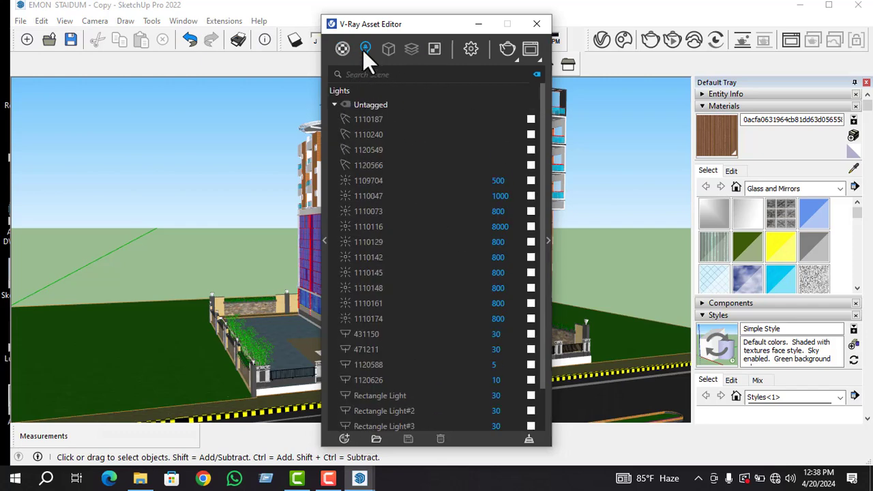
pyautogui.scroll(-1, 430, 306)
pyautogui.scroll(-1, 430, 309)
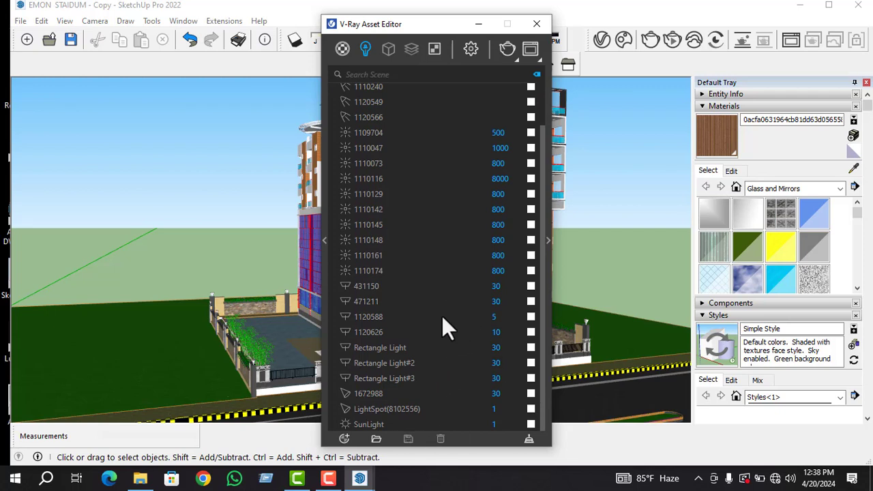
pyautogui.scroll(3, 451, 255)
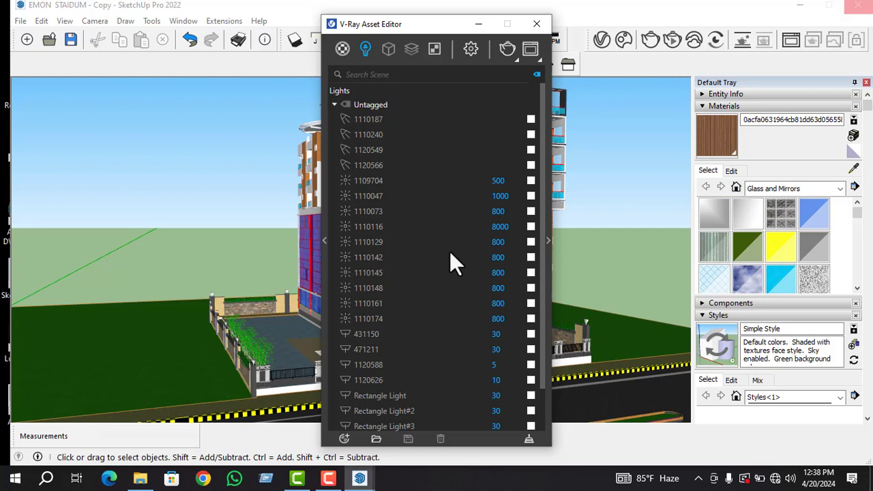
# Step: Open and dismiss the V-Ray geometry objects list, then scroll the lights list
pyautogui.click(386, 50)
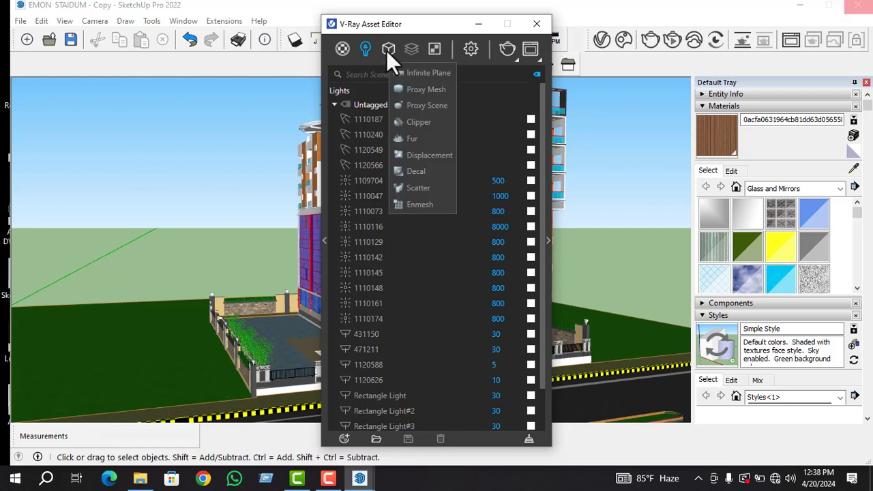
pyautogui.click(426, 91)
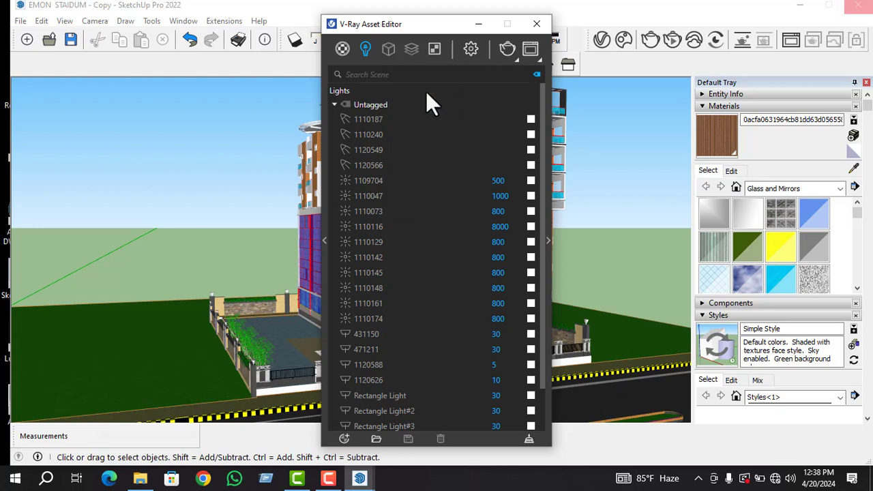
pyautogui.click(386, 50)
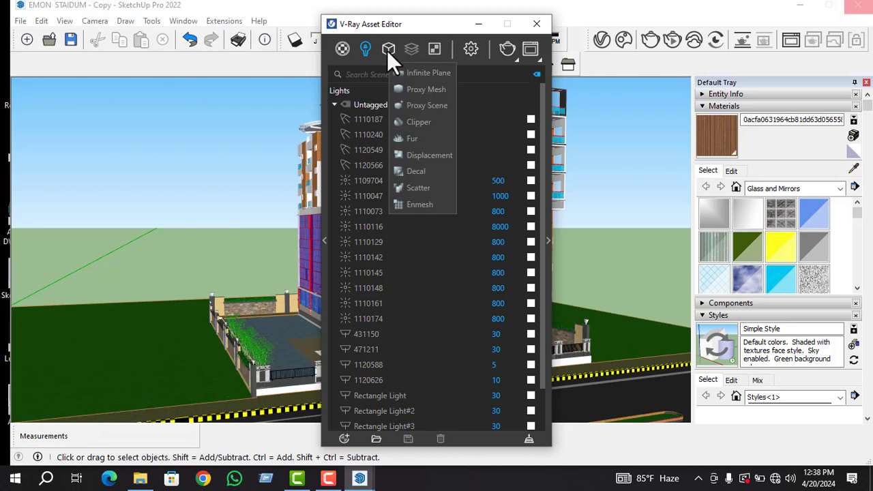
pyautogui.click(412, 175)
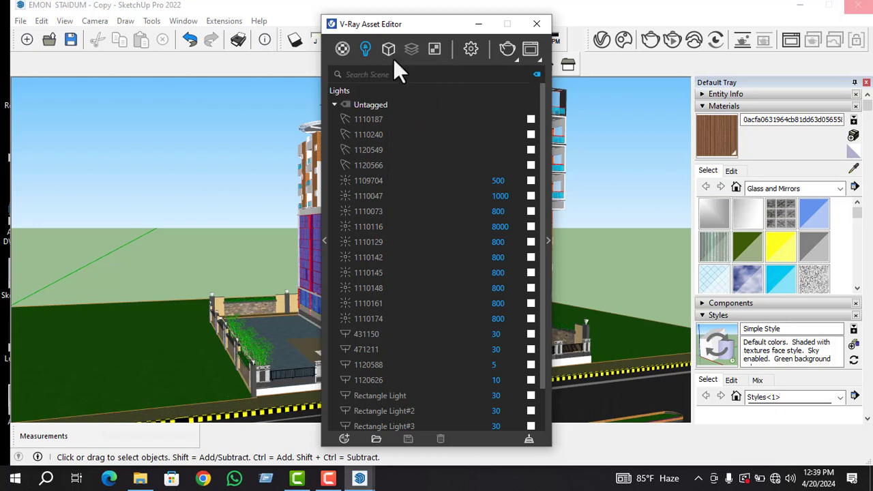
pyautogui.click(436, 202)
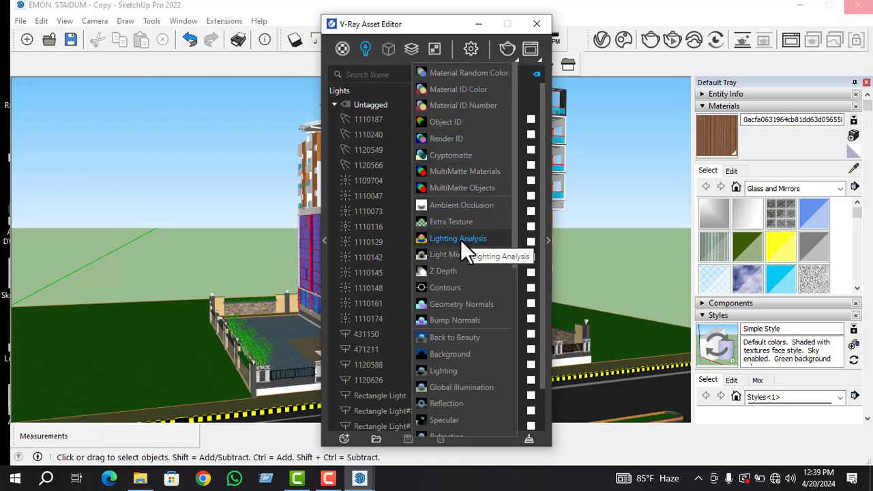
pyautogui.scroll(-1, 460, 240)
pyautogui.scroll(-4, 463, 247)
pyautogui.scroll(-1, 454, 249)
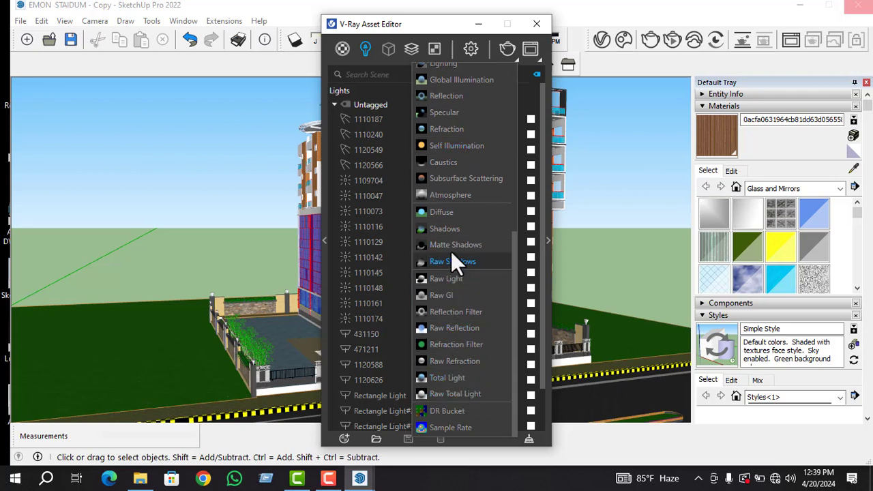
# Step: Close the render elements flyout and expand the side panel showing Host Material settings
pyautogui.click(453, 230)
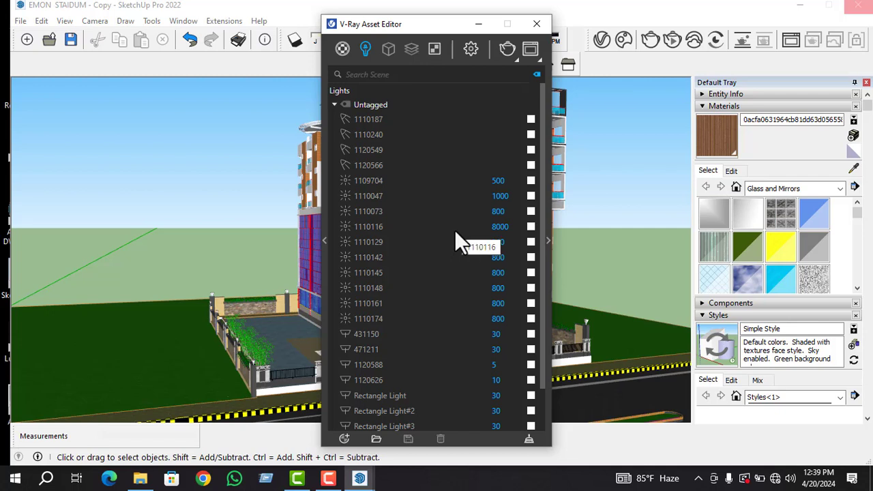
pyautogui.click(410, 49)
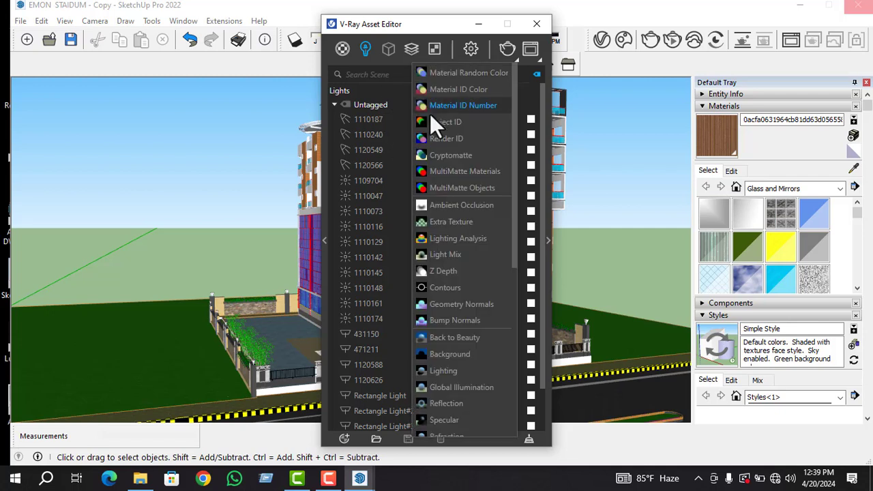
pyautogui.click(442, 220)
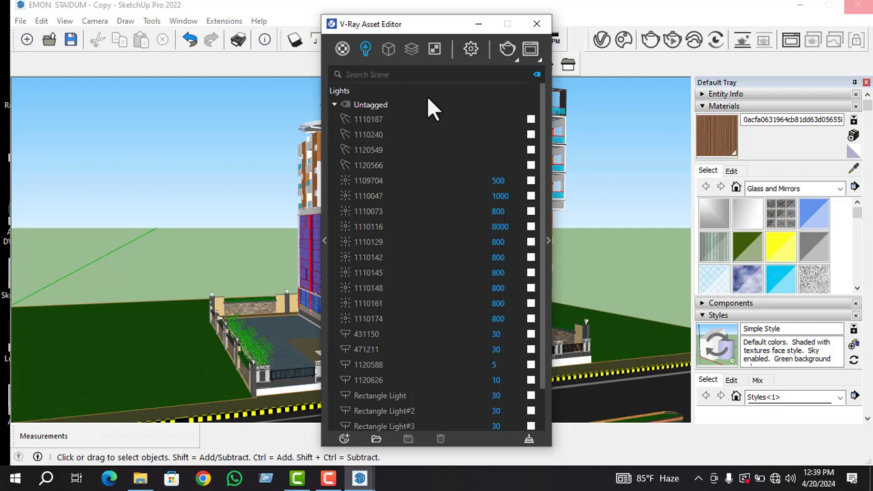
pyautogui.click(410, 51)
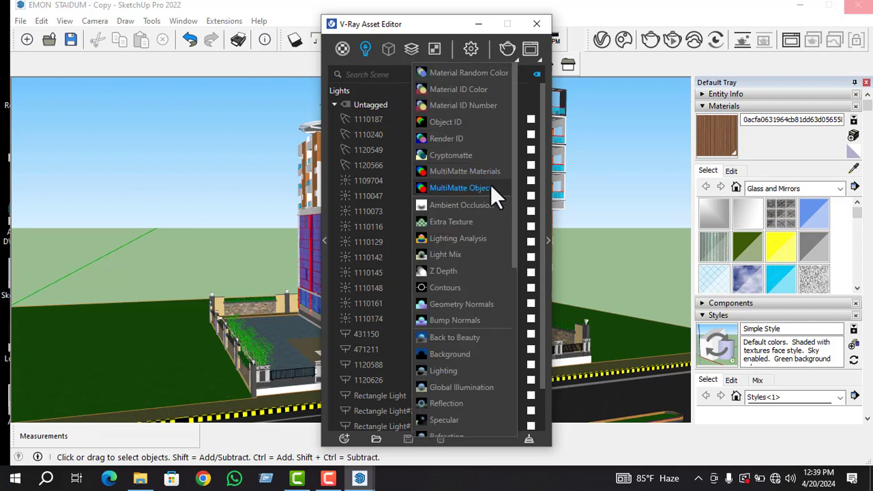
pyautogui.click(462, 89)
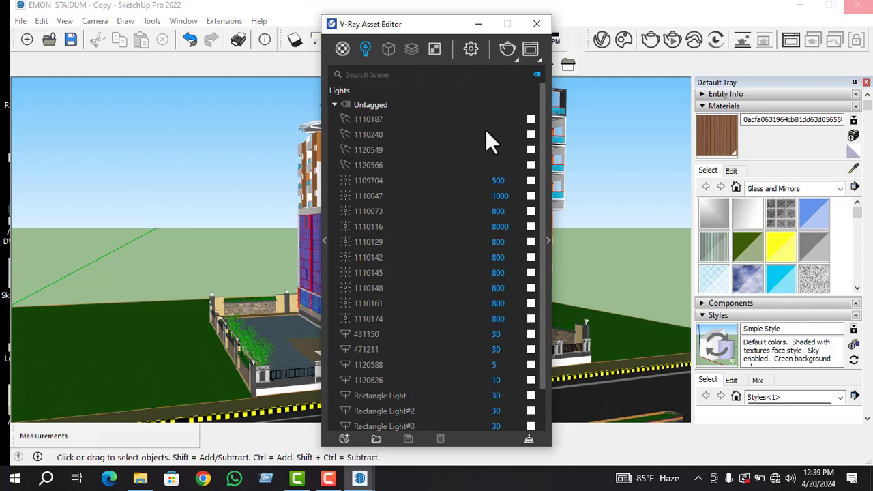
pyautogui.click(545, 240)
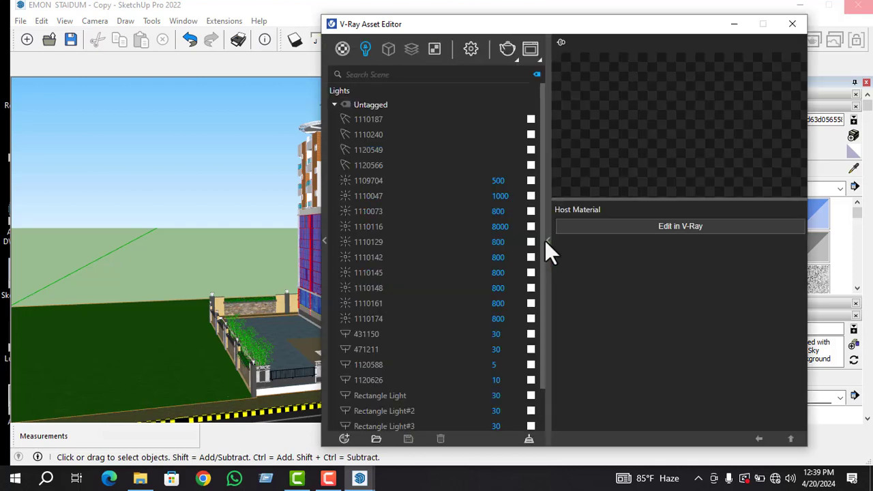
# Step: Move the Asset Editor further left and browse the render element types
pyautogui.click(412, 49)
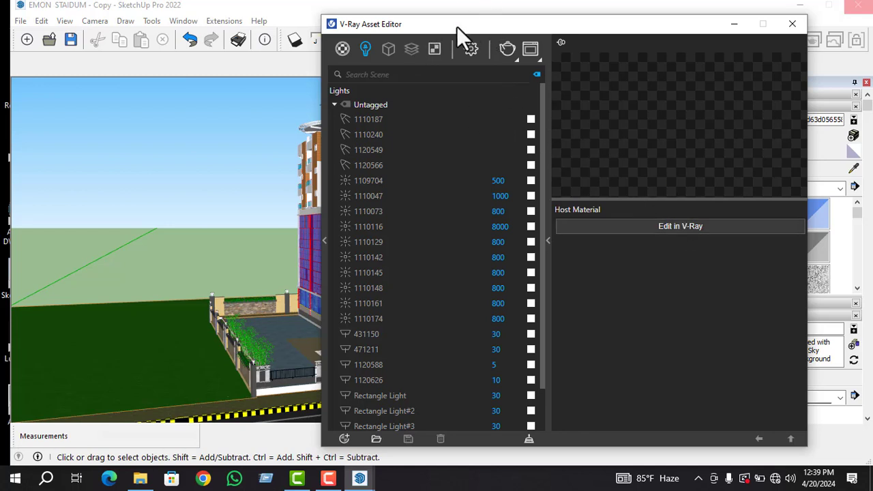
pyautogui.moveTo(457, 27); pyautogui.dragTo(362, 24)
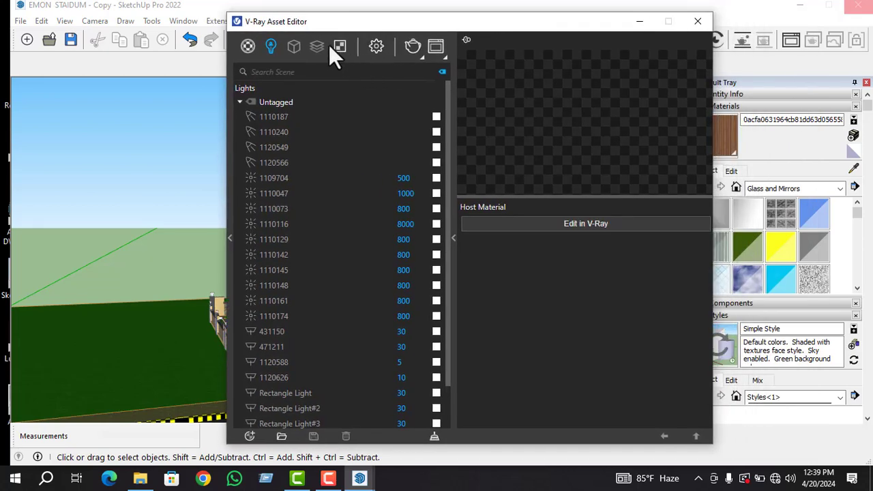
pyautogui.click(334, 47)
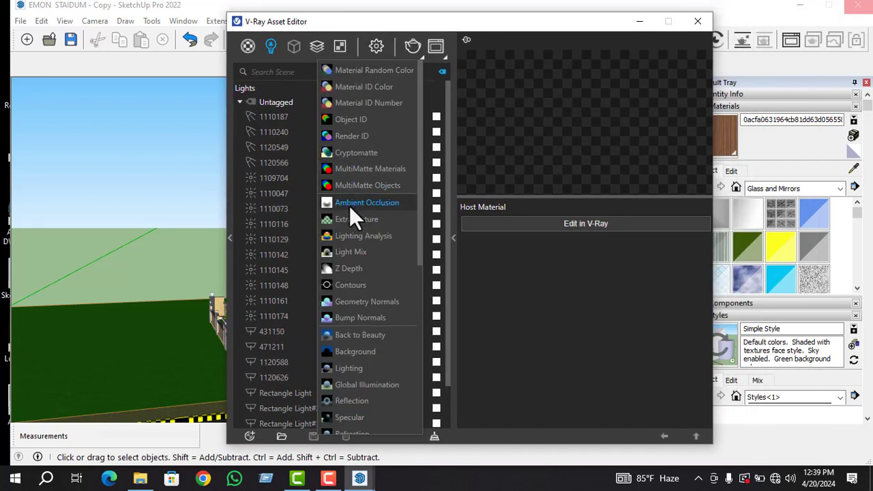
pyautogui.scroll(-4, 355, 232)
pyautogui.scroll(-3, 356, 286)
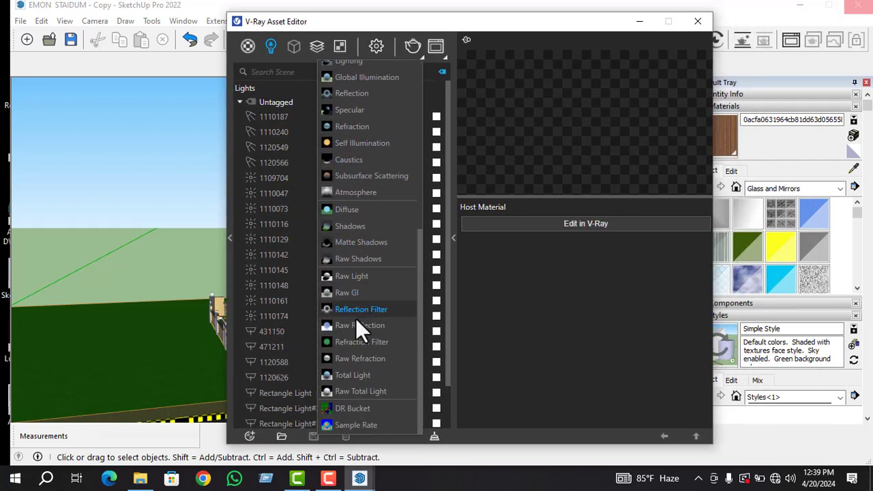
pyautogui.click(352, 375)
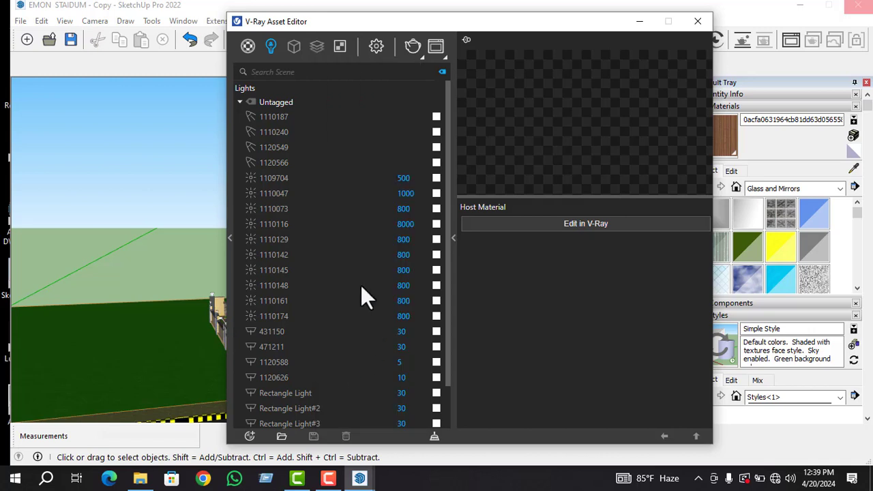
pyautogui.scroll(-2, 335, 274)
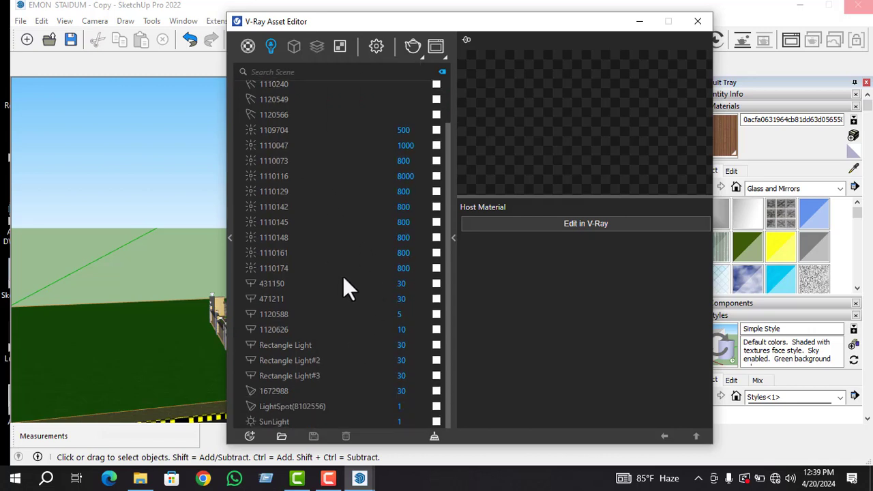
# Step: Browse the materials and textures, then show render settings: CPU, Medium quality, 0.04 noise limit
pyautogui.click(247, 44)
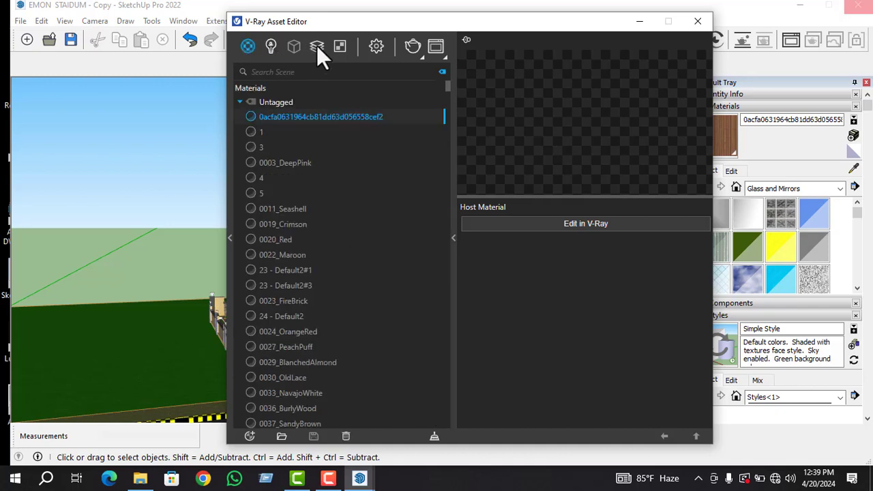
pyautogui.click(342, 70)
pyautogui.click(318, 46)
pyautogui.click(341, 47)
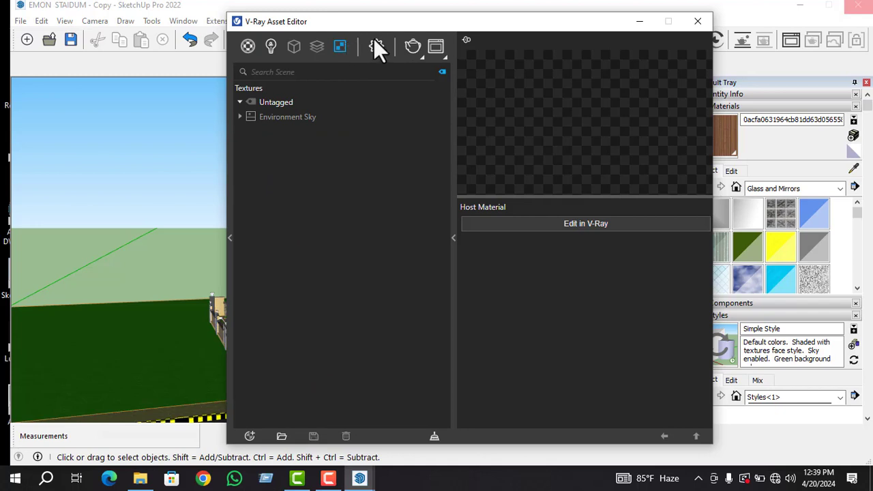
pyautogui.click(375, 44)
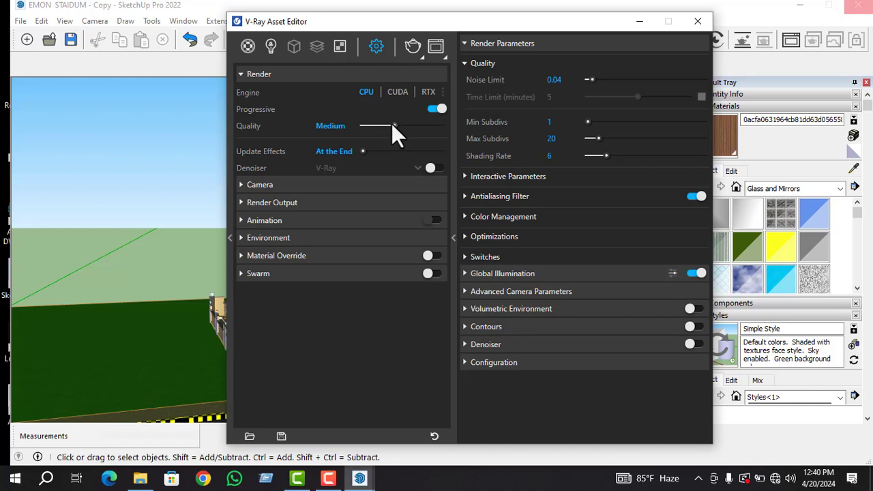
# Step: Set the V-Ray render quality slider to Medium
pyautogui.moveTo(392, 124); pyautogui.dragTo(427, 125)
pyautogui.moveTo(427, 125); pyautogui.dragTo(417, 130)
pyautogui.click(401, 131)
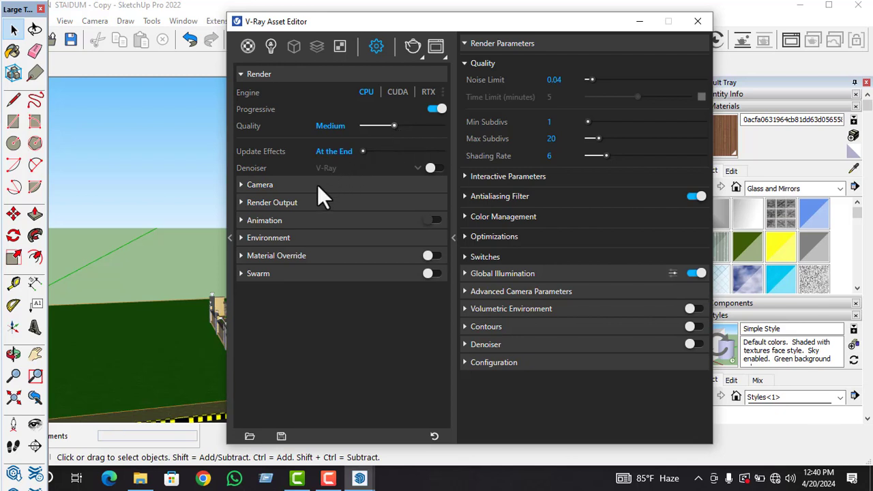
# Step: Keep the render output at 800 × 450, enable the denoiser and turn off safe frame
pyautogui.click(311, 202)
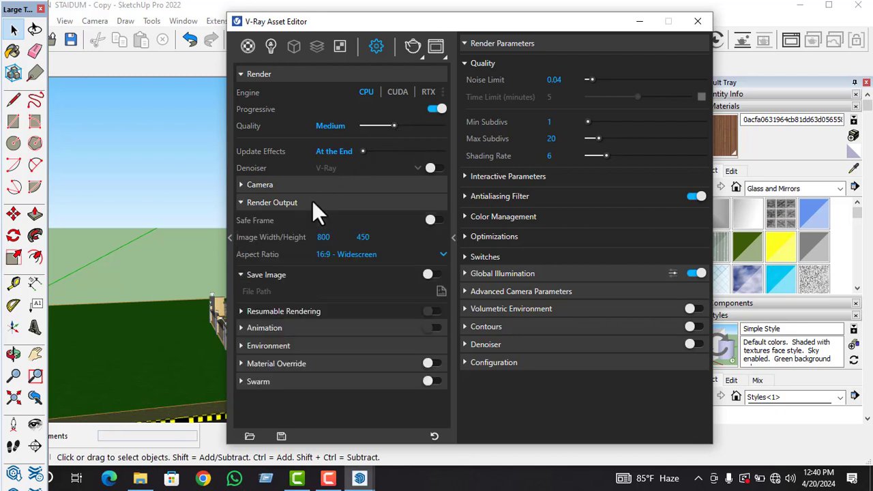
pyautogui.click(338, 237)
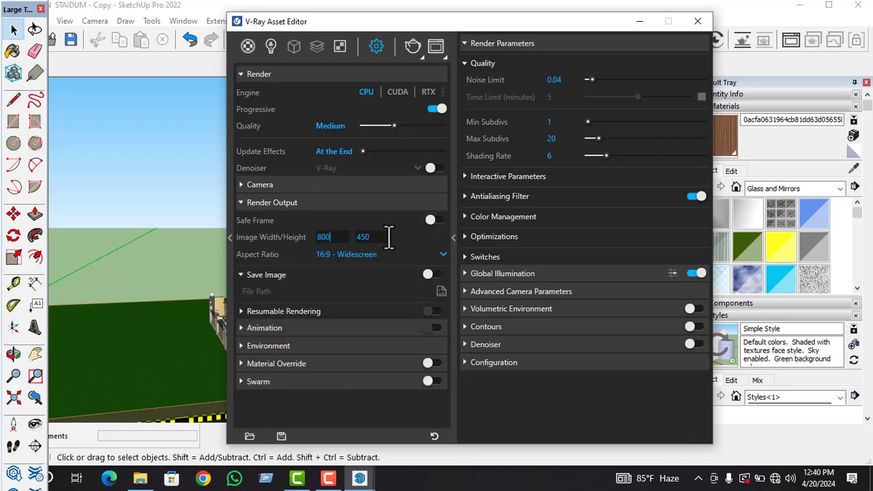
pyautogui.press('Return')
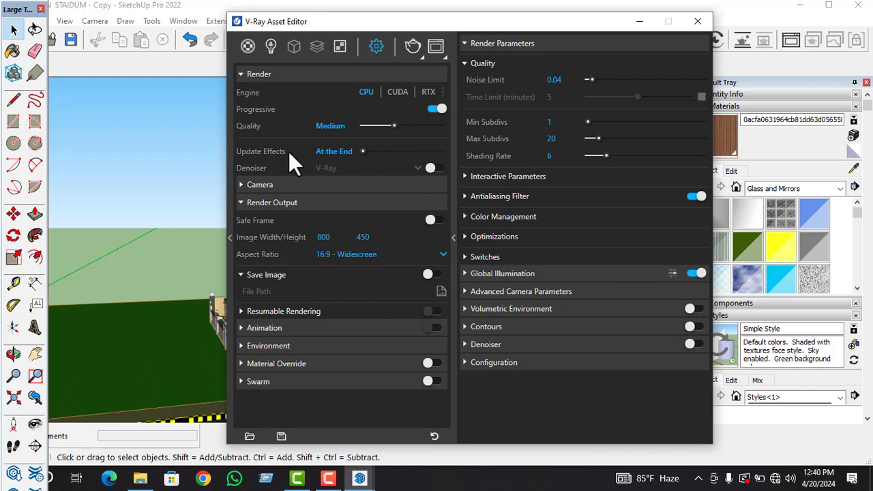
pyautogui.click(432, 168)
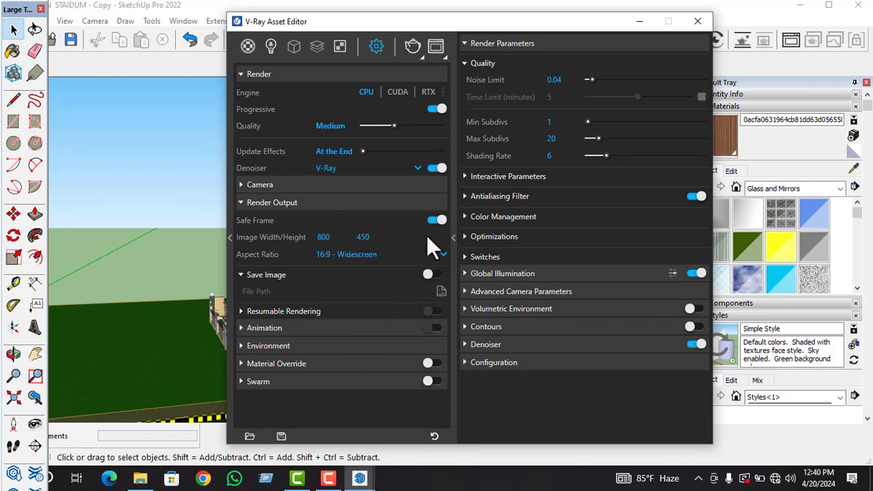
pyautogui.click(440, 220)
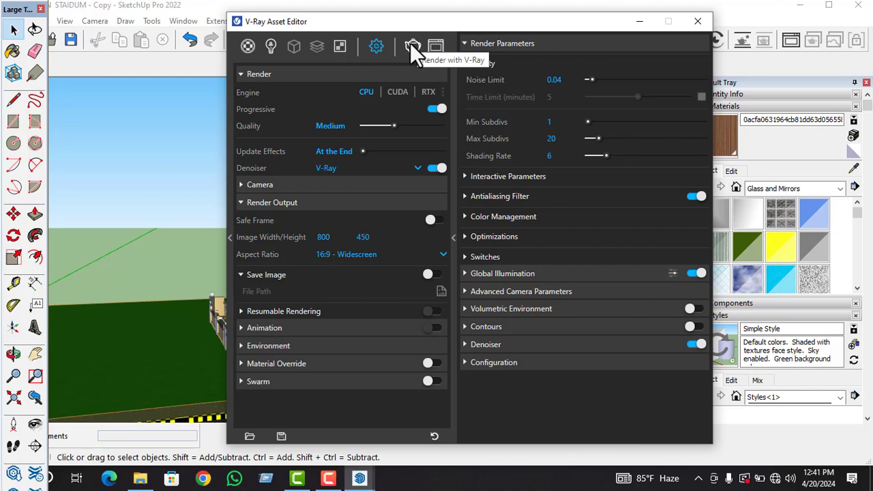
# Step: Render the building view with V-Ray into the Frame Buffer at 800 × 450
pyautogui.click(410, 43)
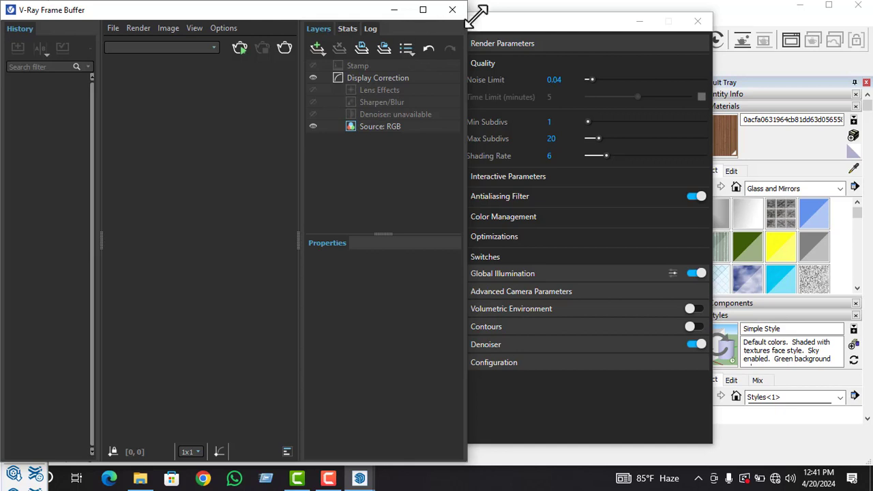
pyautogui.click(562, 25)
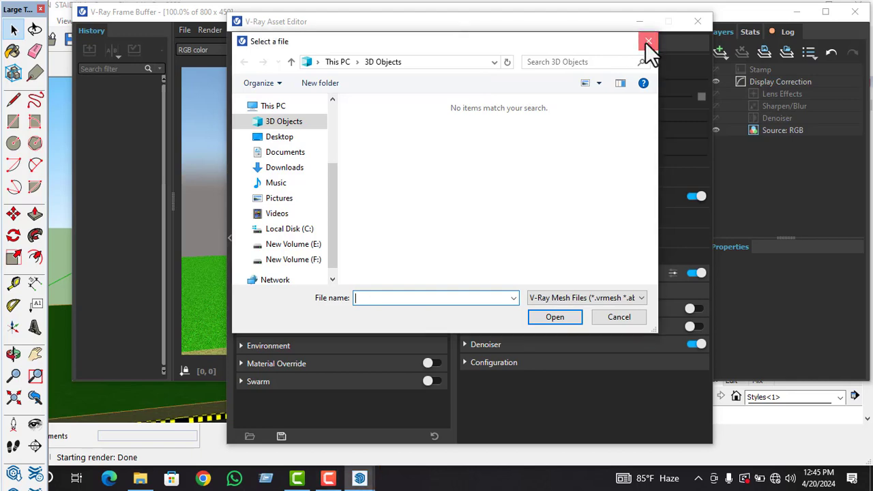
# Step: Close the V-Ray mesh file dialog and minimize the Asset Editor to reveal the render
pyautogui.click(645, 41)
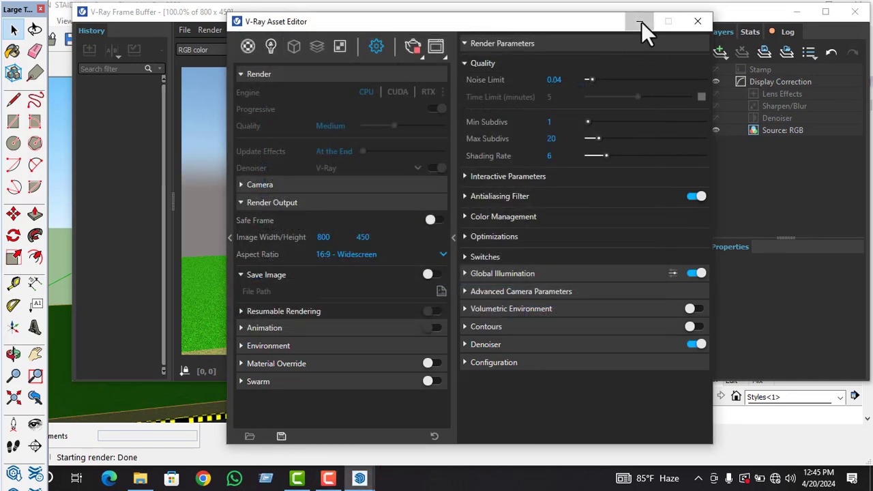
pyautogui.click(641, 21)
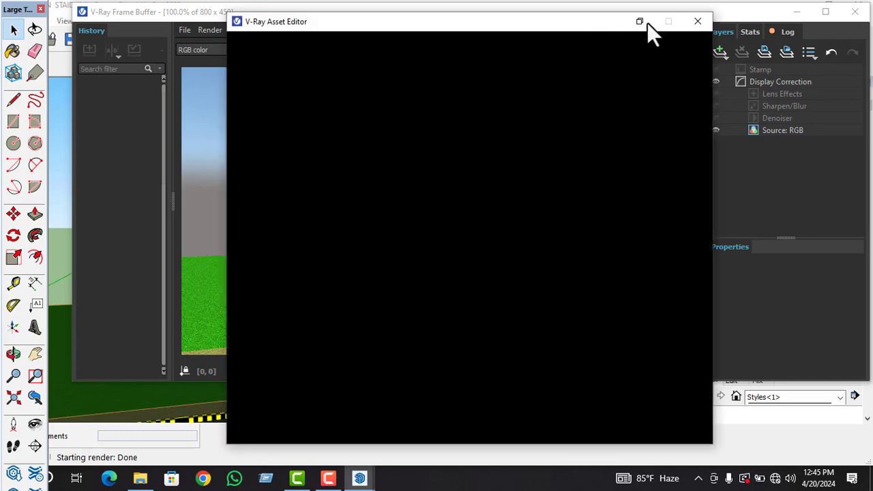